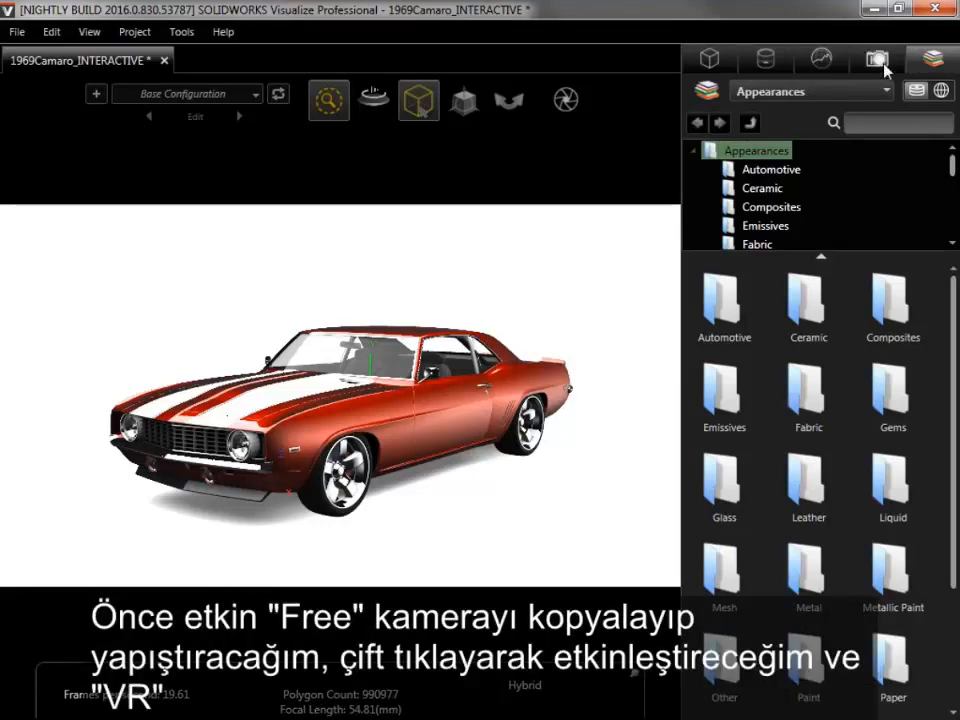
Duplicate the FREE camera as the active camera and rename the copy VR
left_click(882, 63)
key("ctrl+c")
key("ctrl+v")
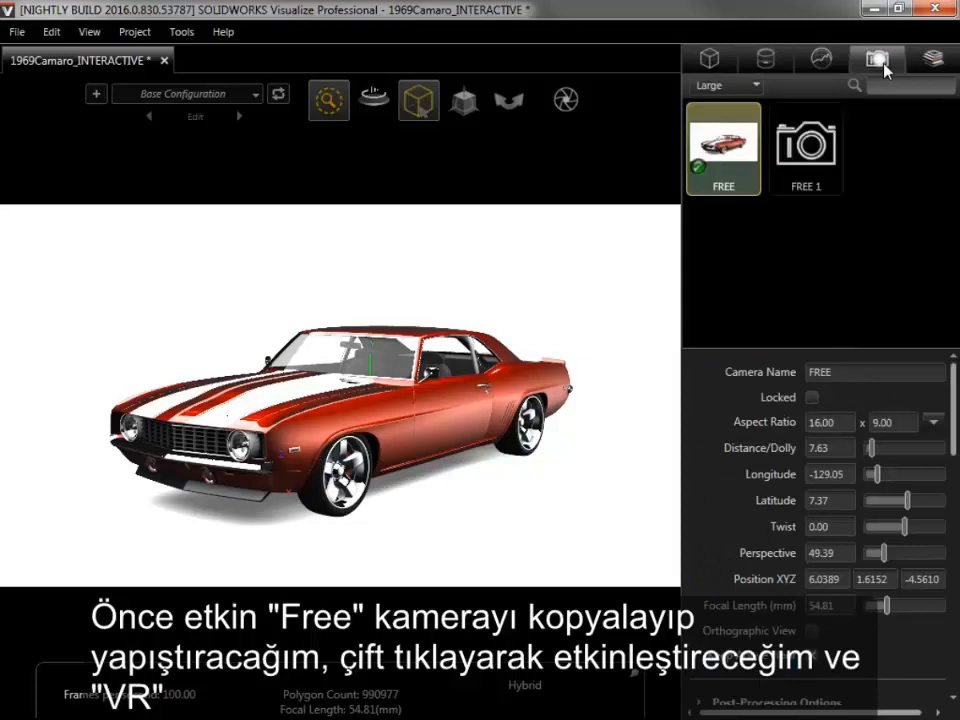
left_click(828, 163)
double_click(828, 163)
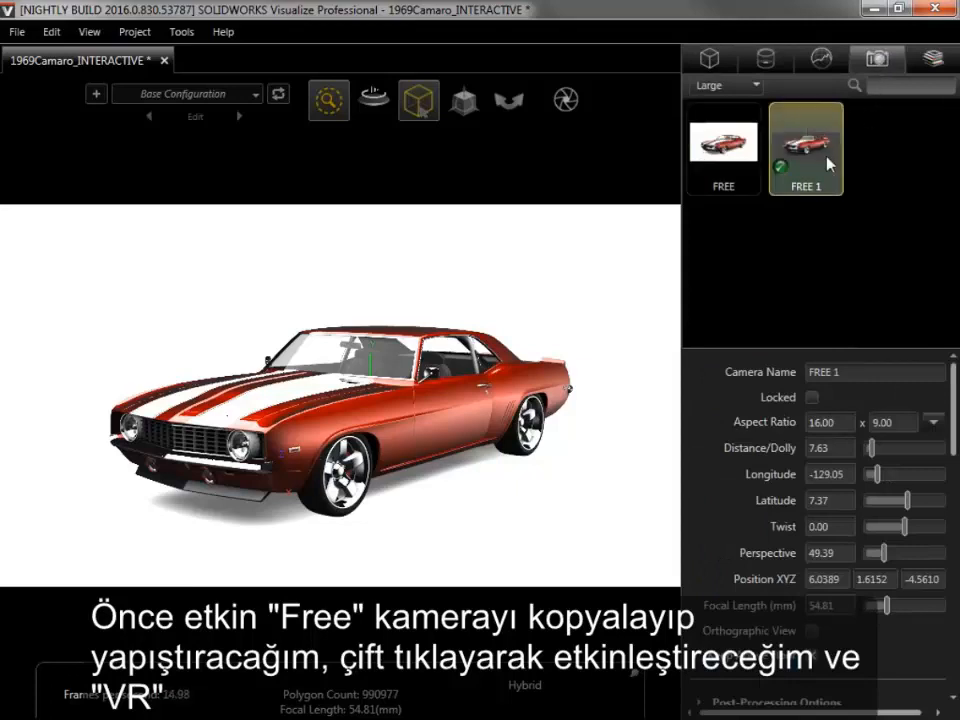
left_click_drag(859, 371, 783, 374)
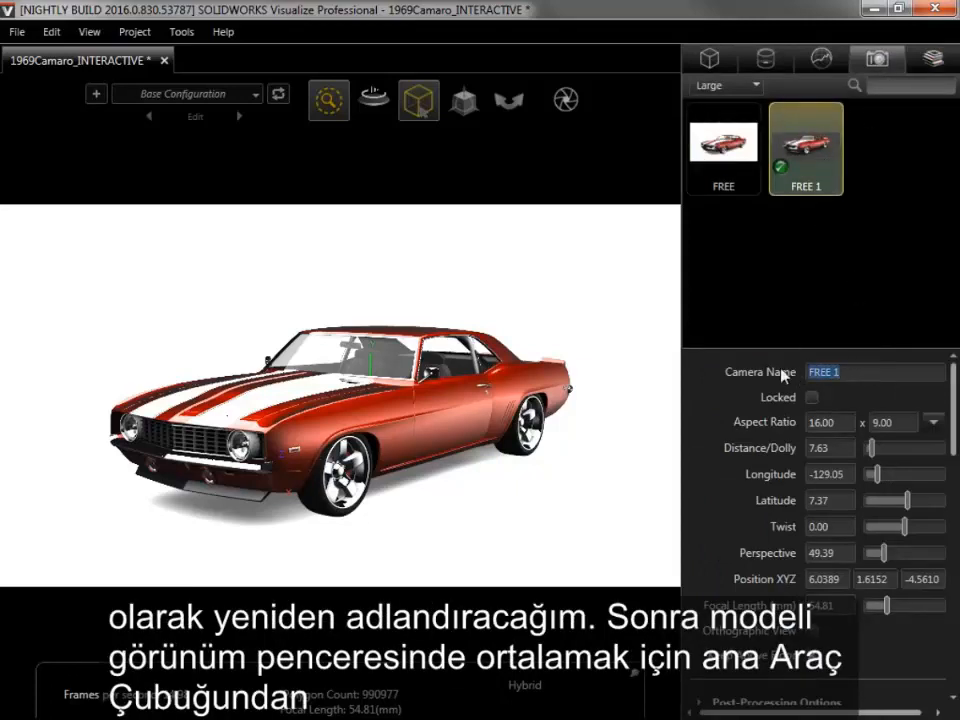
type("VR")
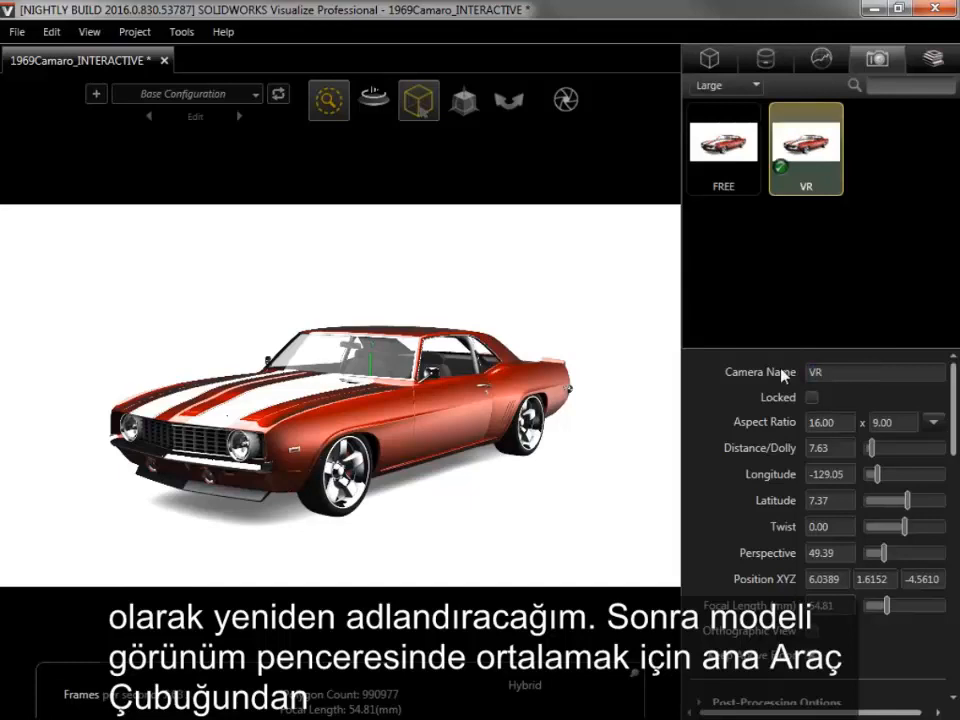
Centre the whole car in the viewport with the Model selection tool and bring the camera in to a distance of about 10.40
mouse_move(419, 90)
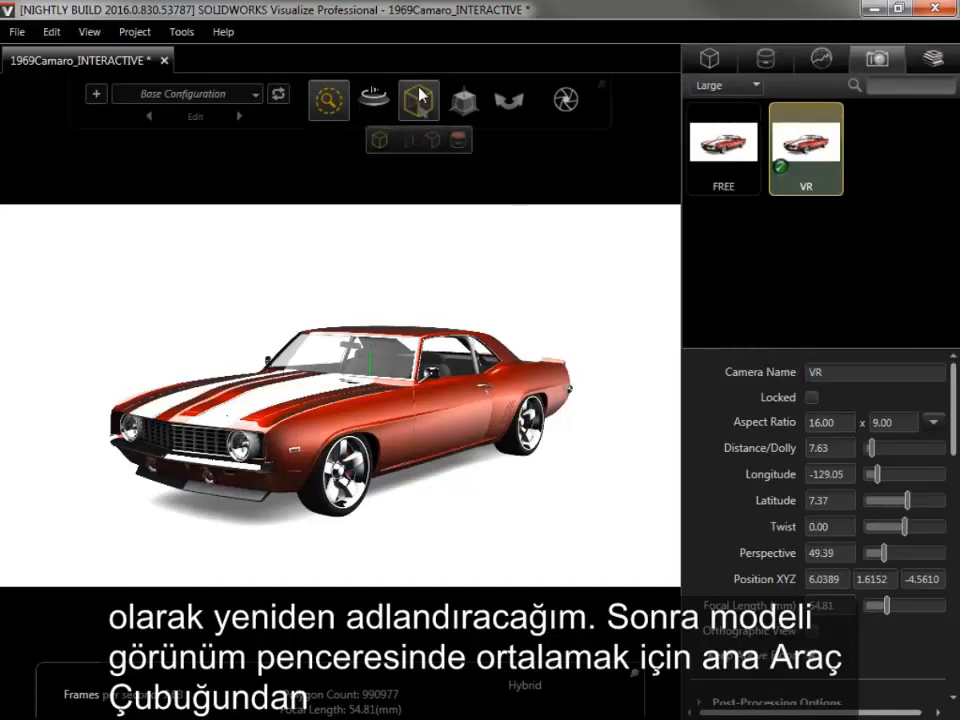
left_click(380, 142)
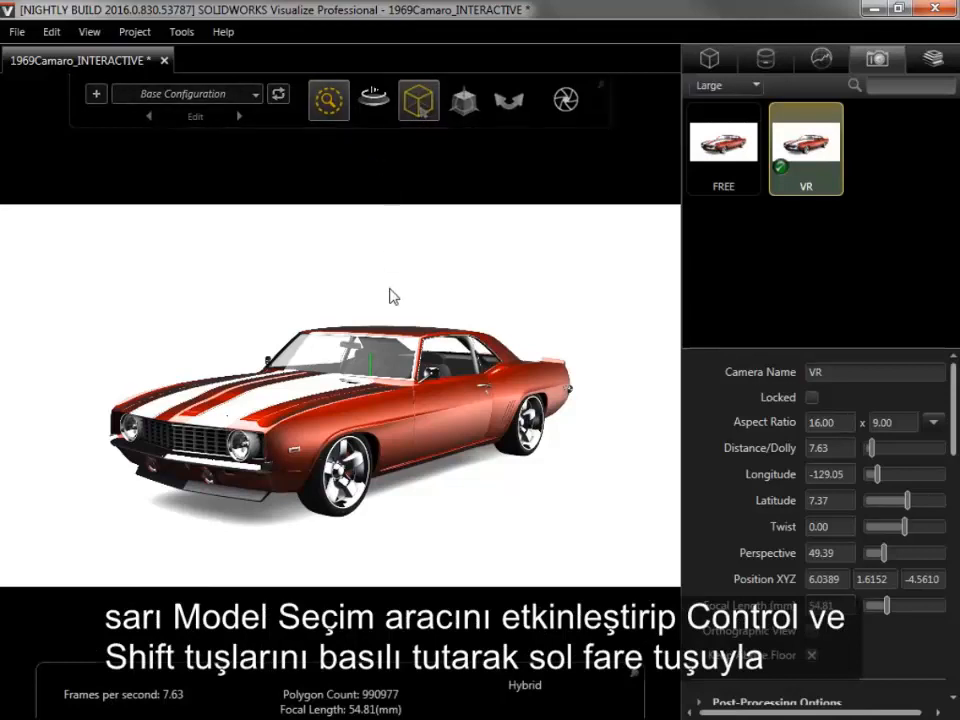
left_click(390, 391)
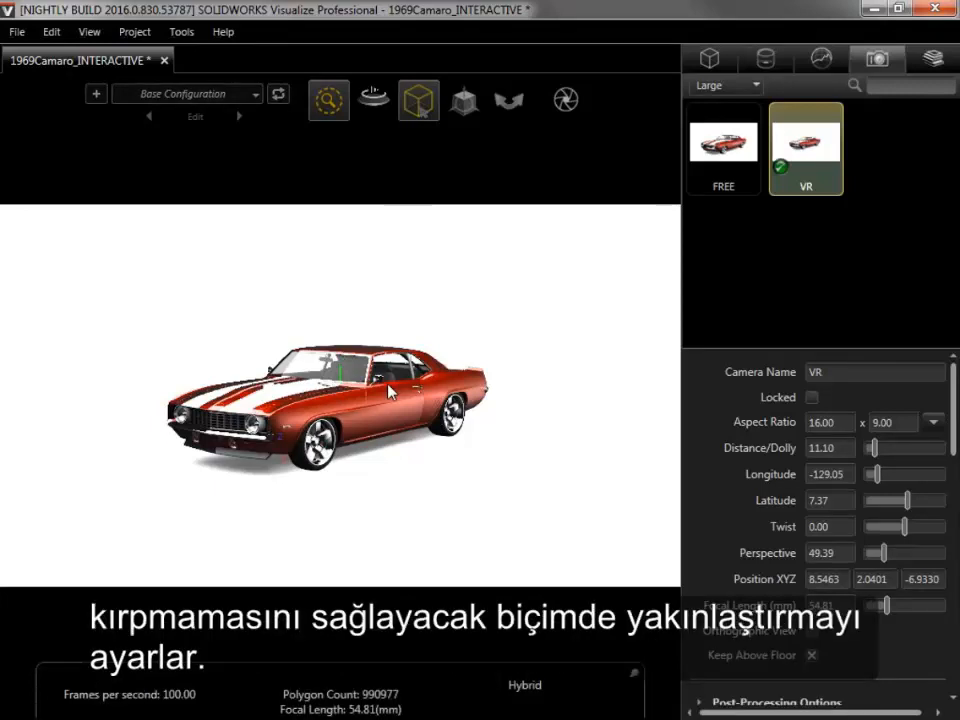
scroll(388, 390, "up", 4)
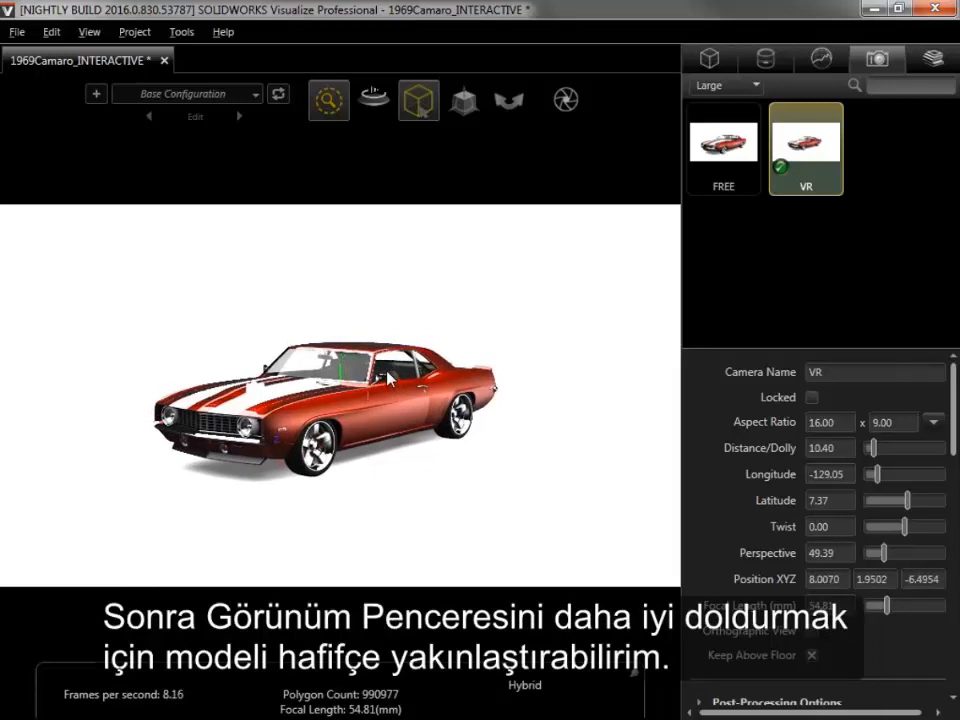
Set the VR camera's aspect ratio to the common TV 4:3 preset
left_click(932, 422)
left_click(737, 514)
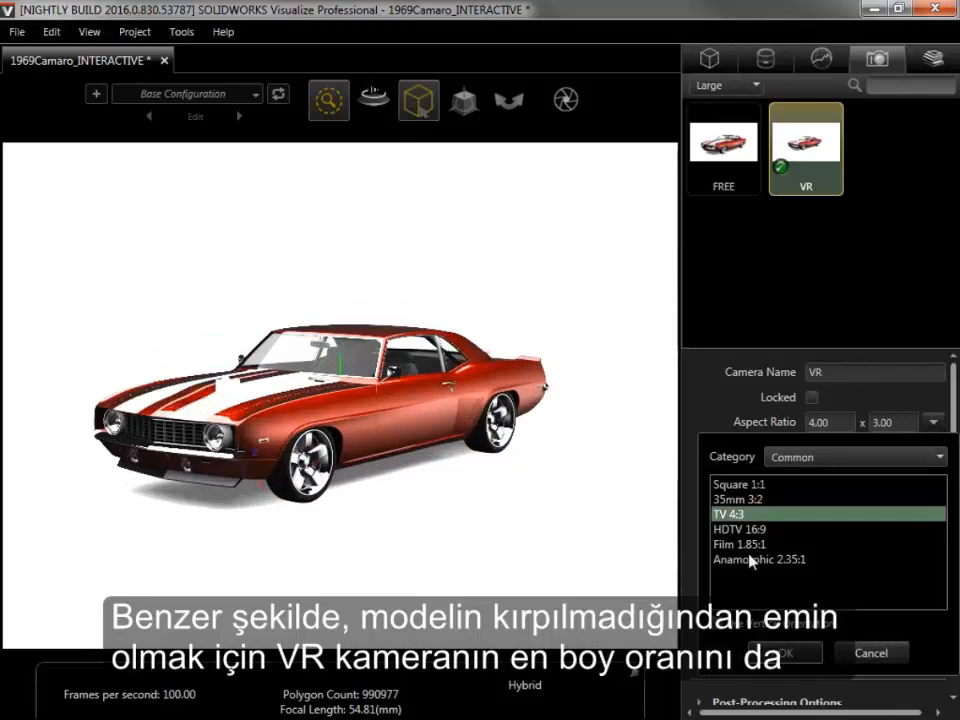
left_click(799, 651)
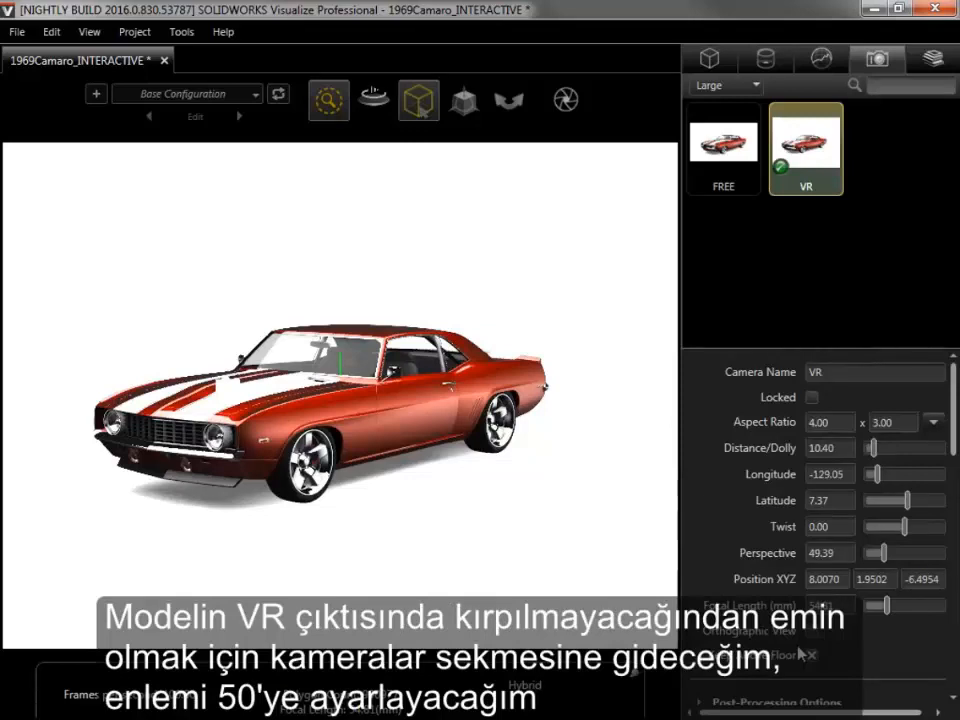
Set the VR camera's latitude to 50 and sweep its longitude through a full rotation to check for cropping, ending at about -137.83
left_click(829, 498)
type("50")
key("Return")
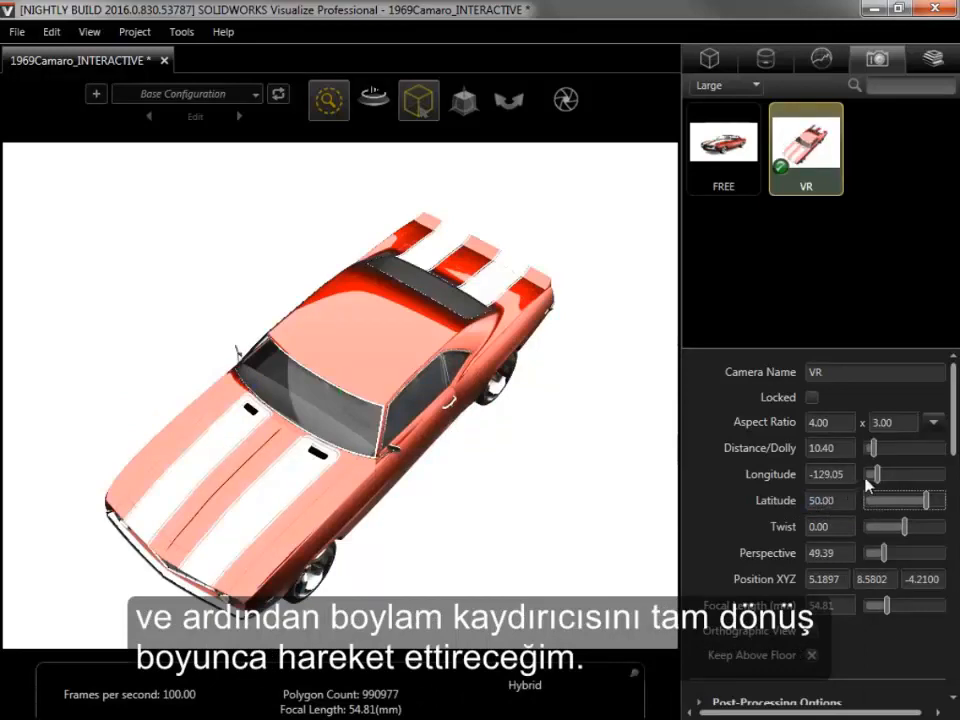
mouse_move(879, 477)
left_mouse_down()
mouse_move(924, 486)
mouse_move(868, 482)
mouse_move(879, 484)
left_mouse_up()
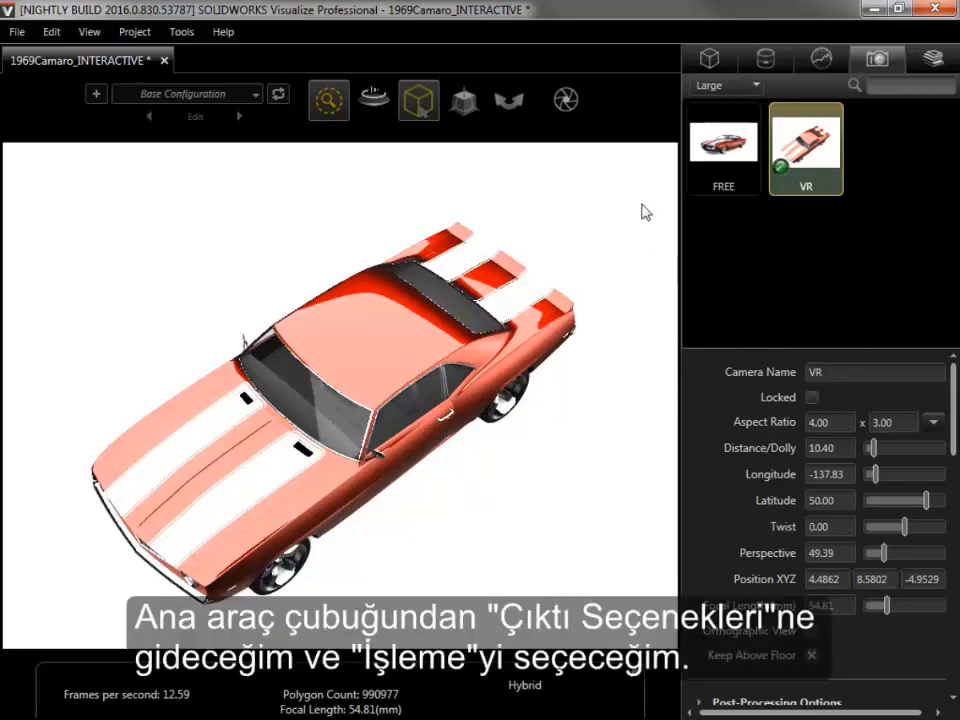
Open the render output settings and set the output mode to VR
mouse_move(570, 114)
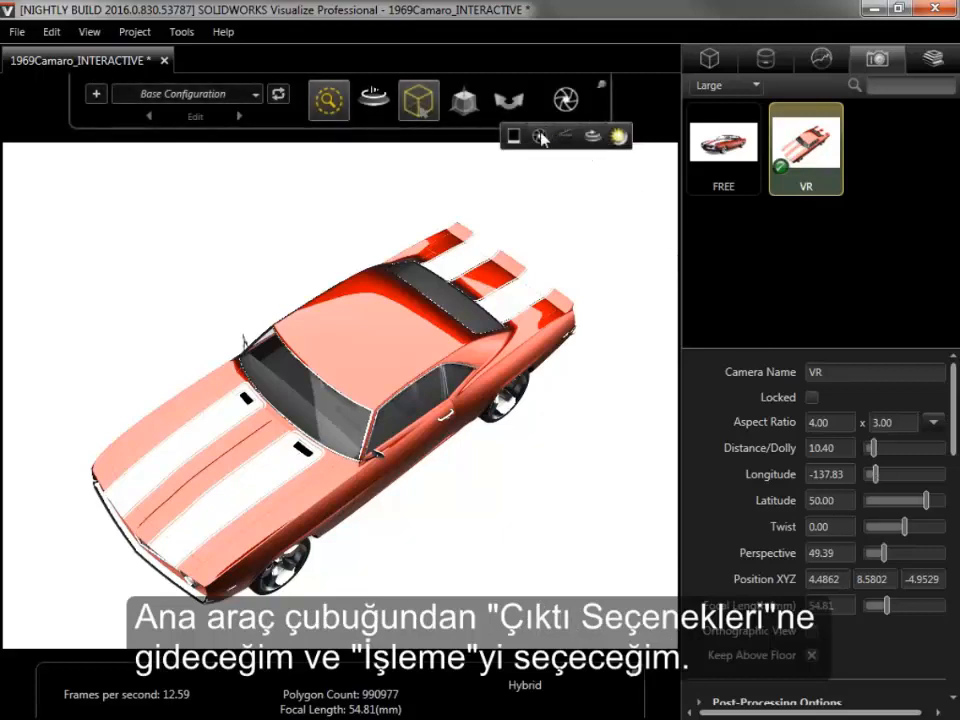
left_click(541, 138)
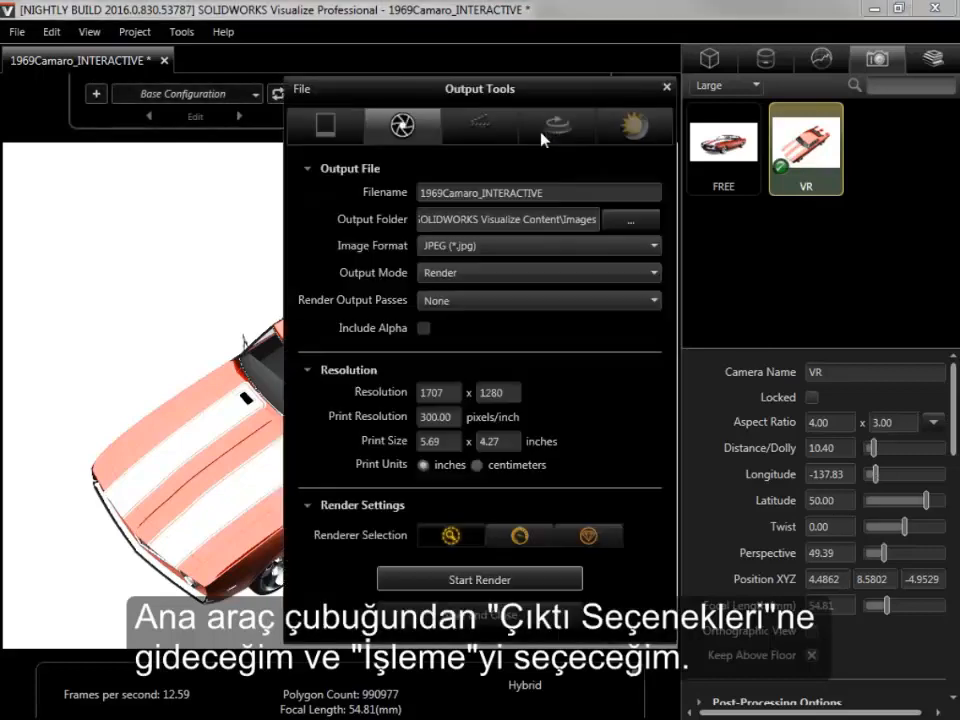
left_click(565, 274)
left_click(549, 354)
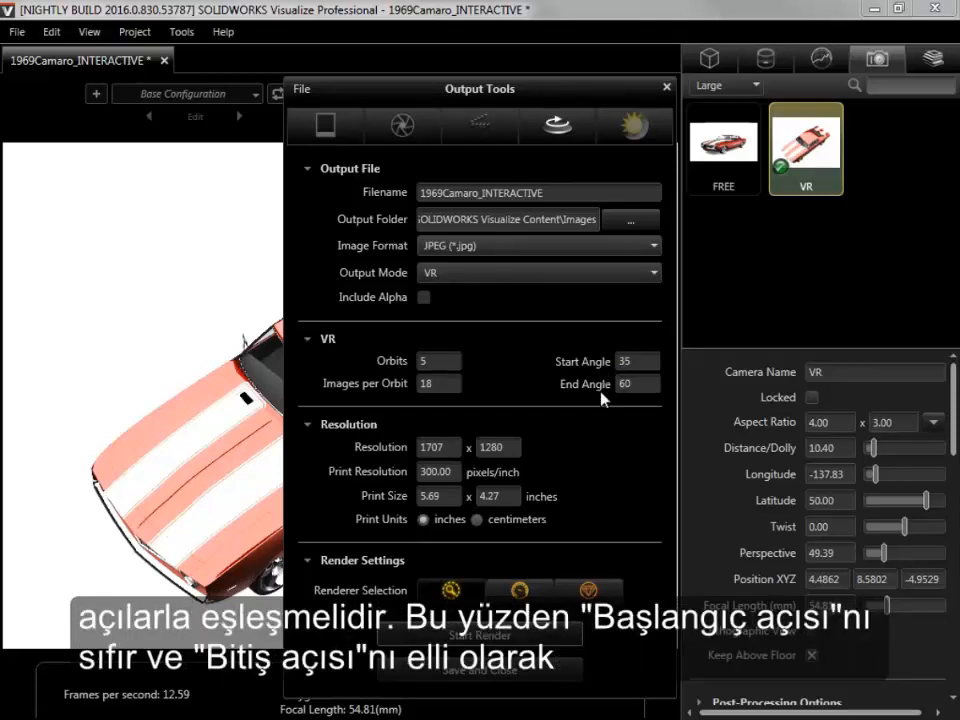
Set the VR output's start angle to 0 and end angle to 50
double_click(627, 361)
type("0")
double_click(619, 385)
type("50")
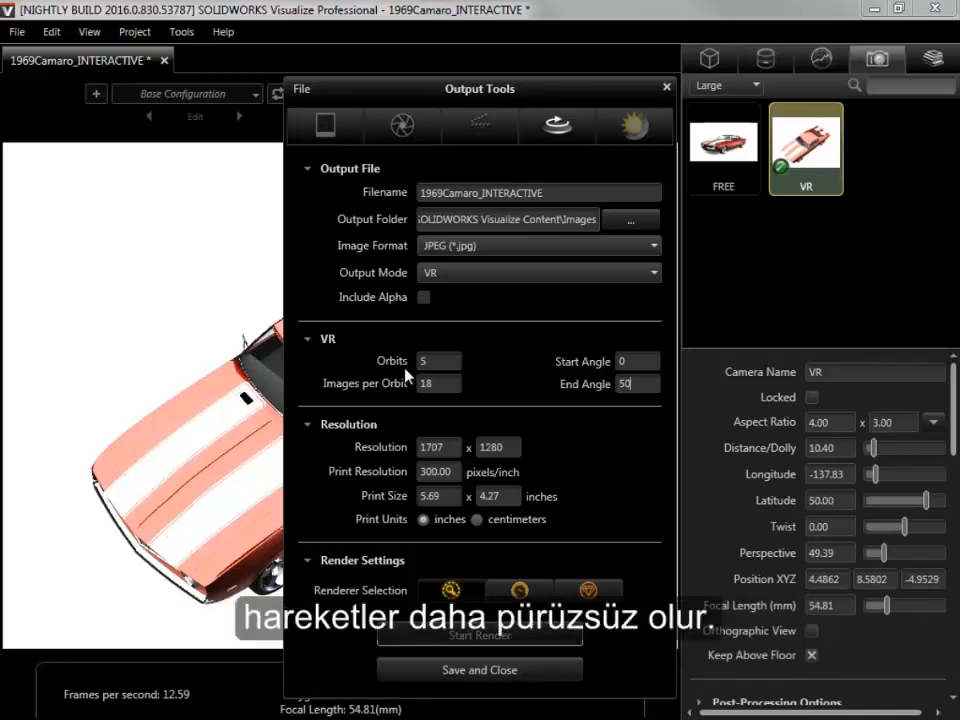
Set the VR output to 3 orbits with 12 images per orbit
double_click(405, 370)
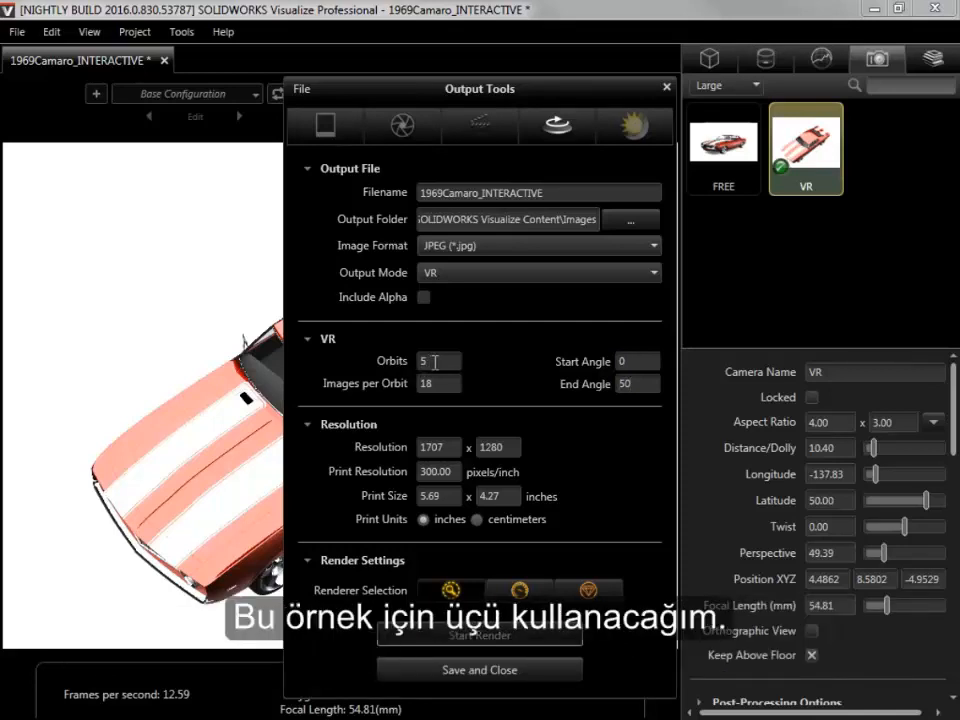
type("3")
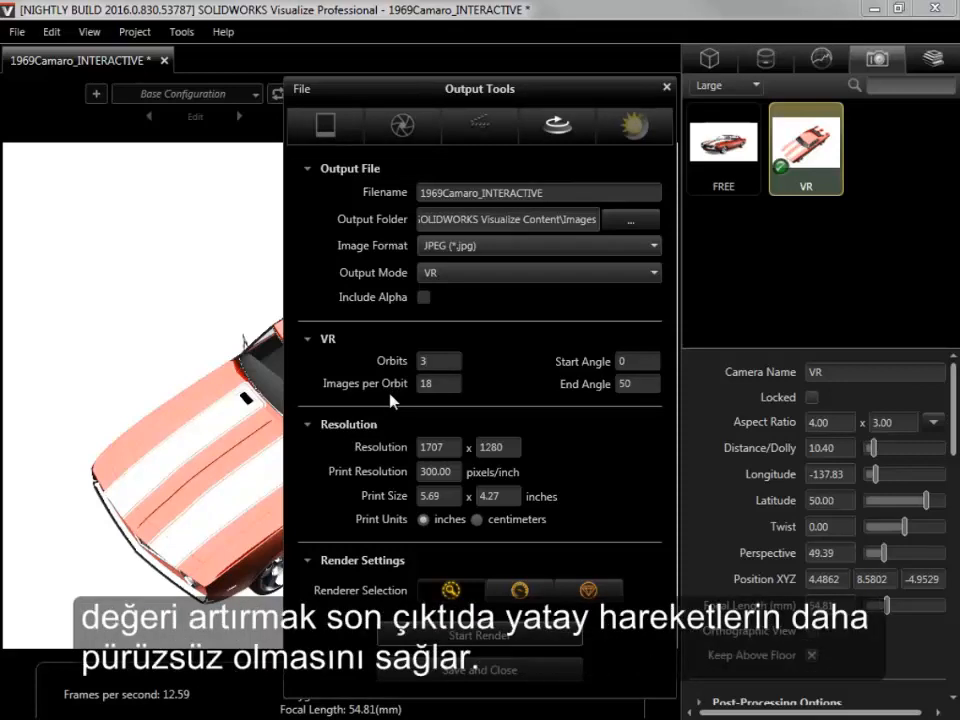
key("Tab")
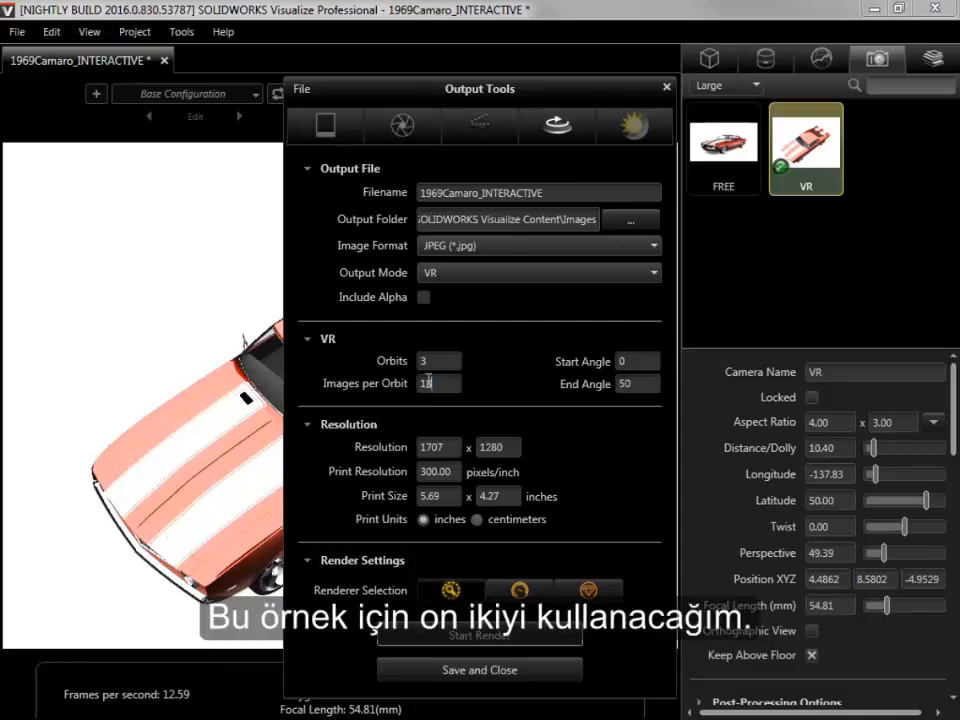
type("12")
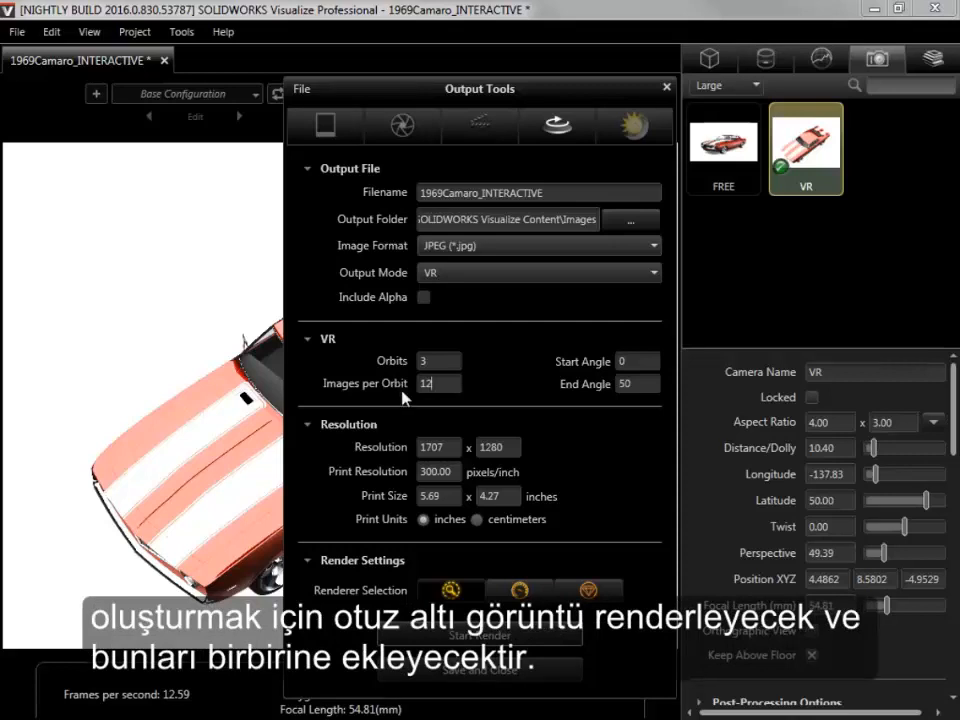
Start the VR render at a resolution of 1280 x 960 using the Fast renderer
double_click(432, 447)
type("1280")
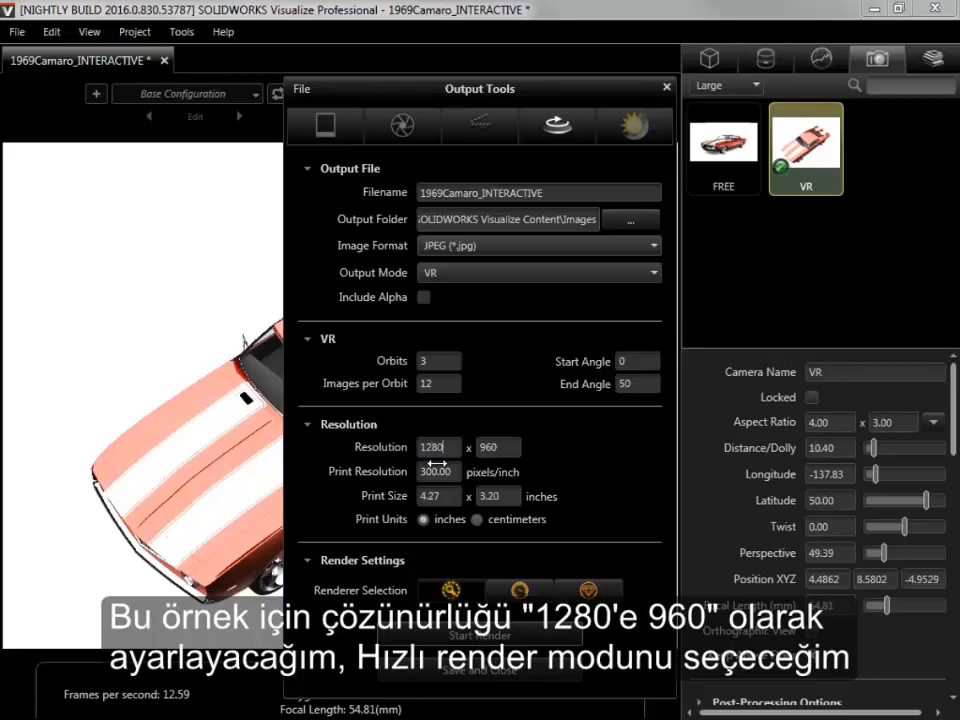
left_click(517, 592)
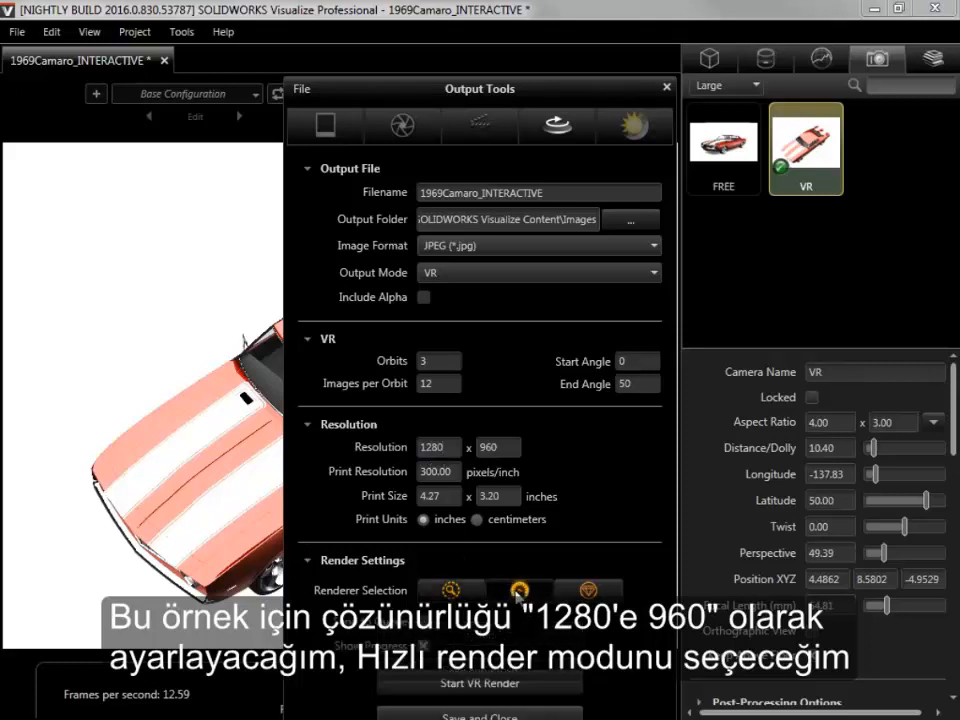
left_click(503, 680)
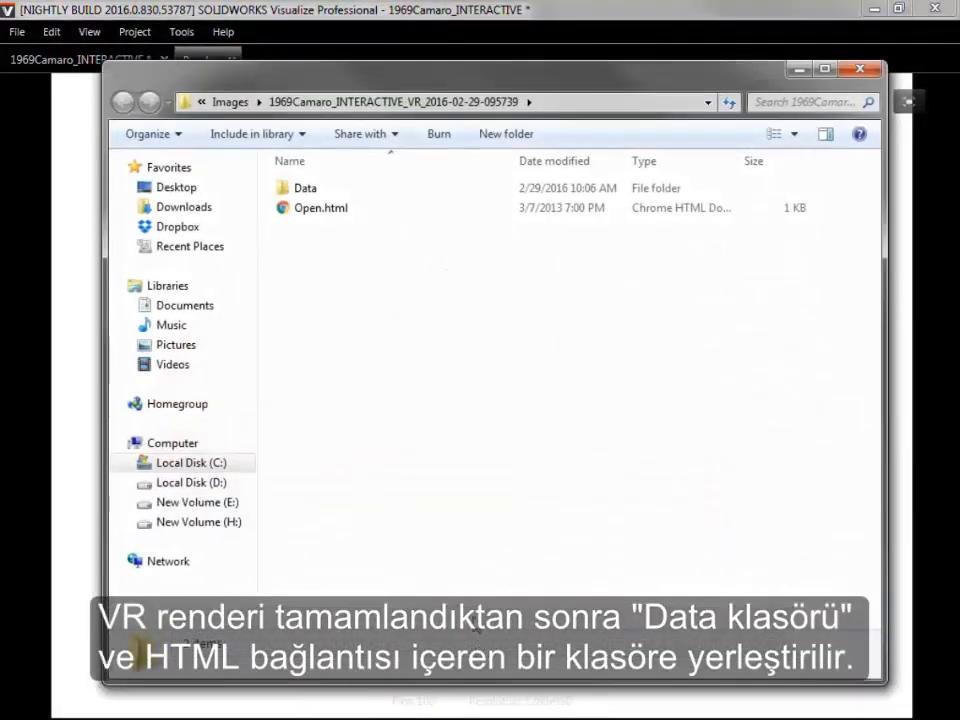
Open the rendered Open.html in Chrome, rotate the car horizontally and vertically to inspect it, and close the browser
double_click(406, 210)
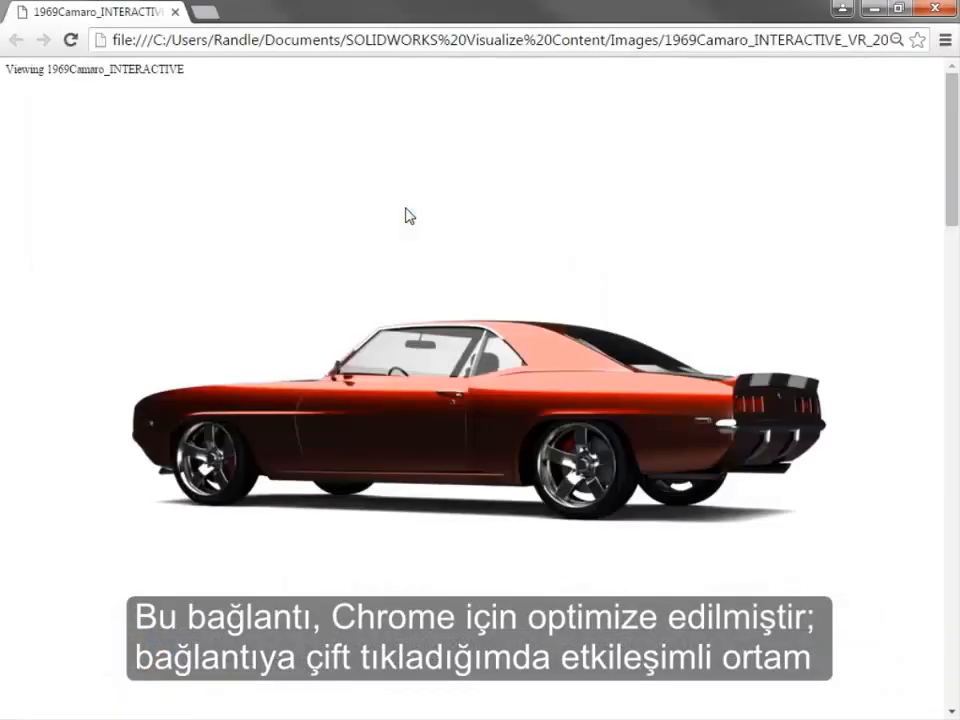
left_click_drag(461, 270, 322, 300)
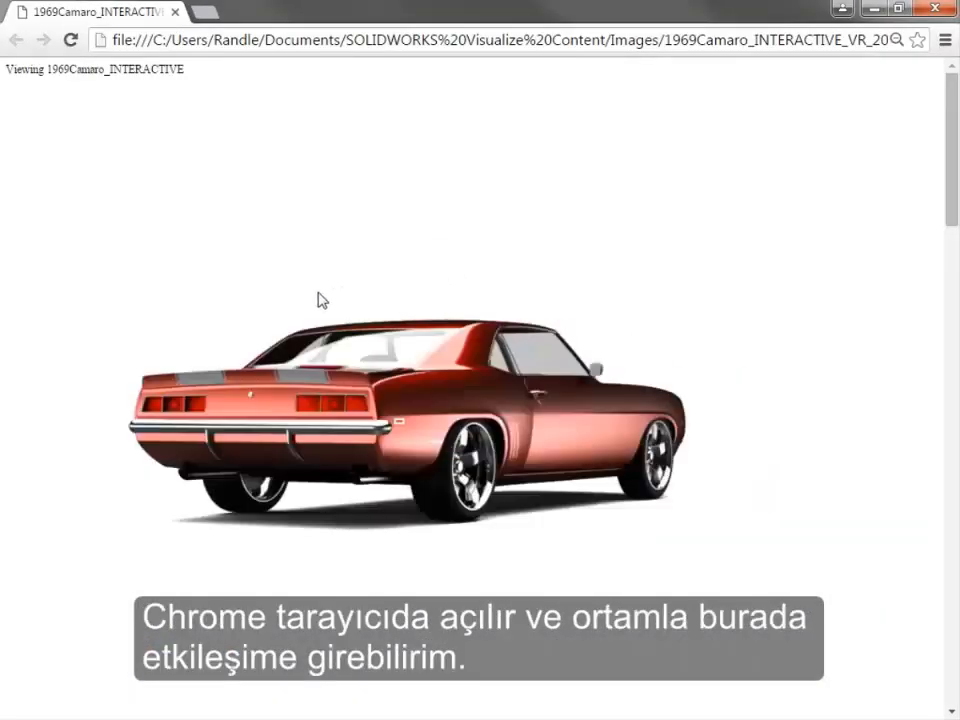
left_click_drag(320, 350, 705, 291)
left_click_drag(491, 386, 508, 643)
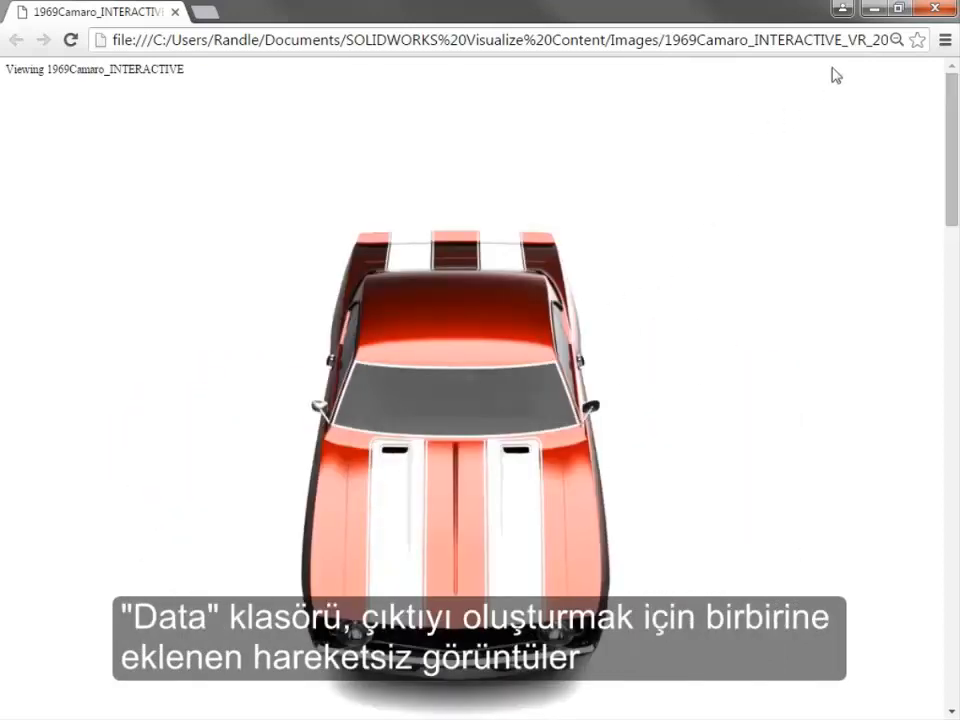
left_click(934, 9)
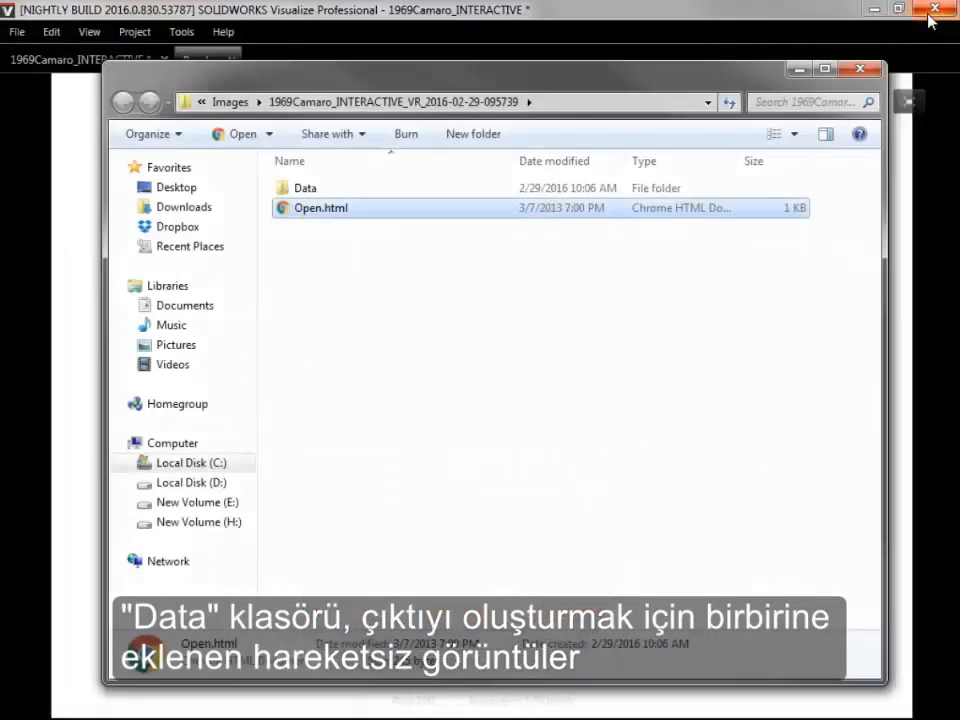
Browse the VR output's Data folder and its Images subfolder to examine the rendered stills
double_click(450, 188)
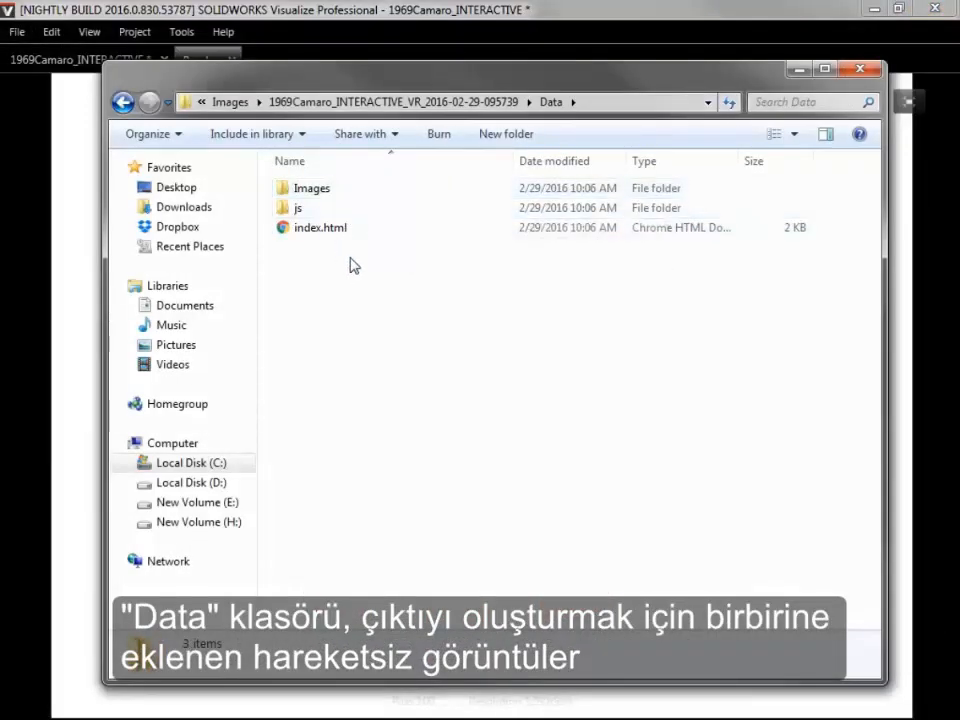
double_click(381, 190)
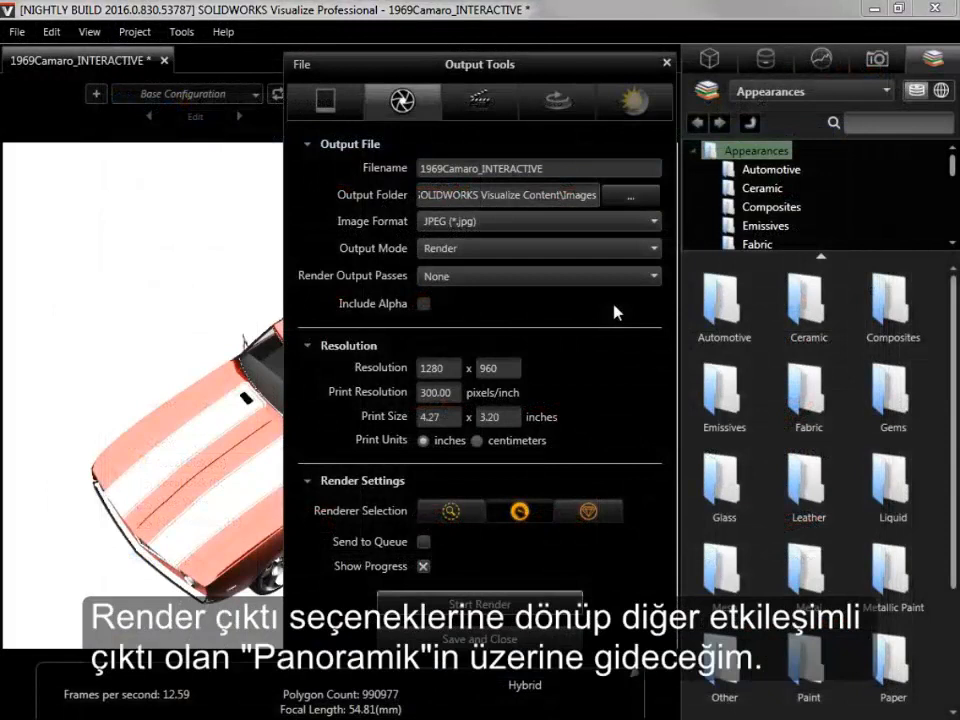
Set the render output mode to Panoramic
left_click(643, 251)
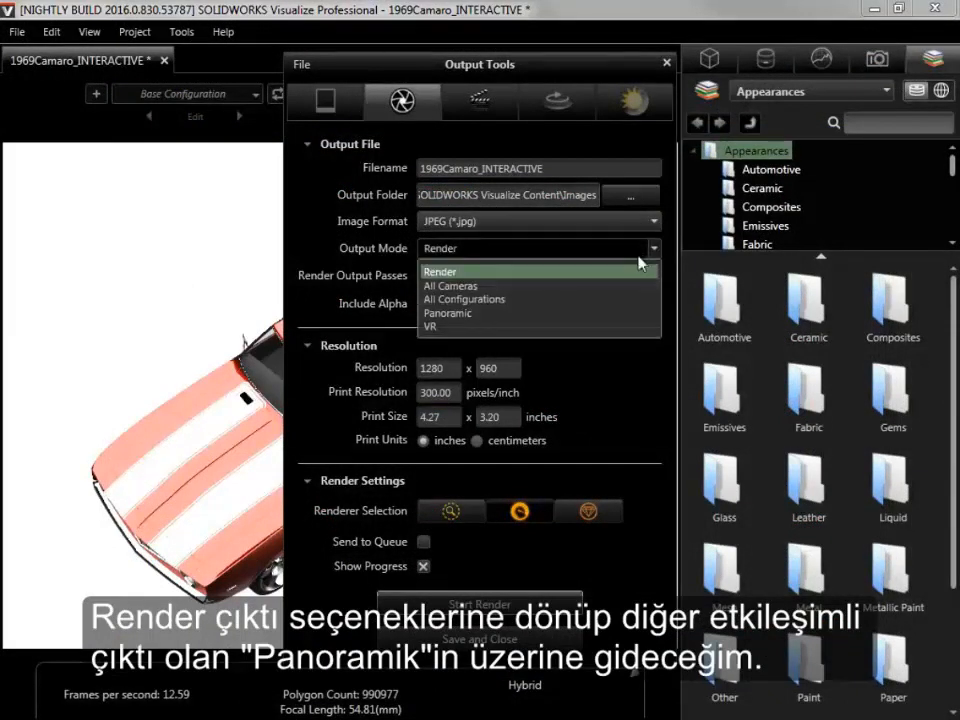
left_click(620, 316)
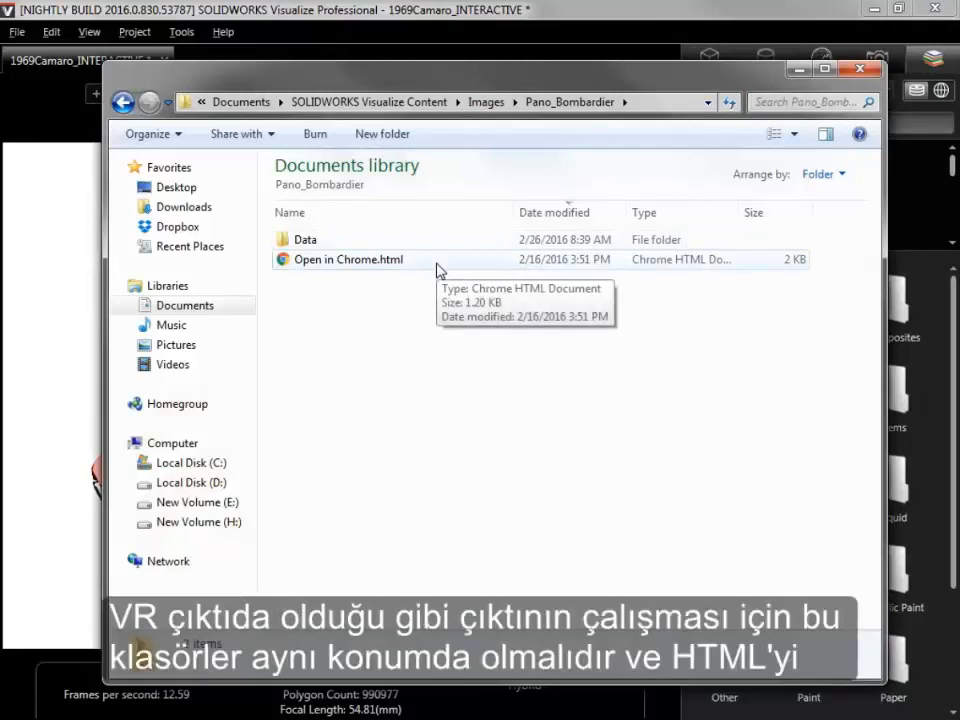
Open "Open in Chrome.html" from the Pano_Bombardier folder in Chrome and look around the aircraft cabin panorama
left_click(437, 268)
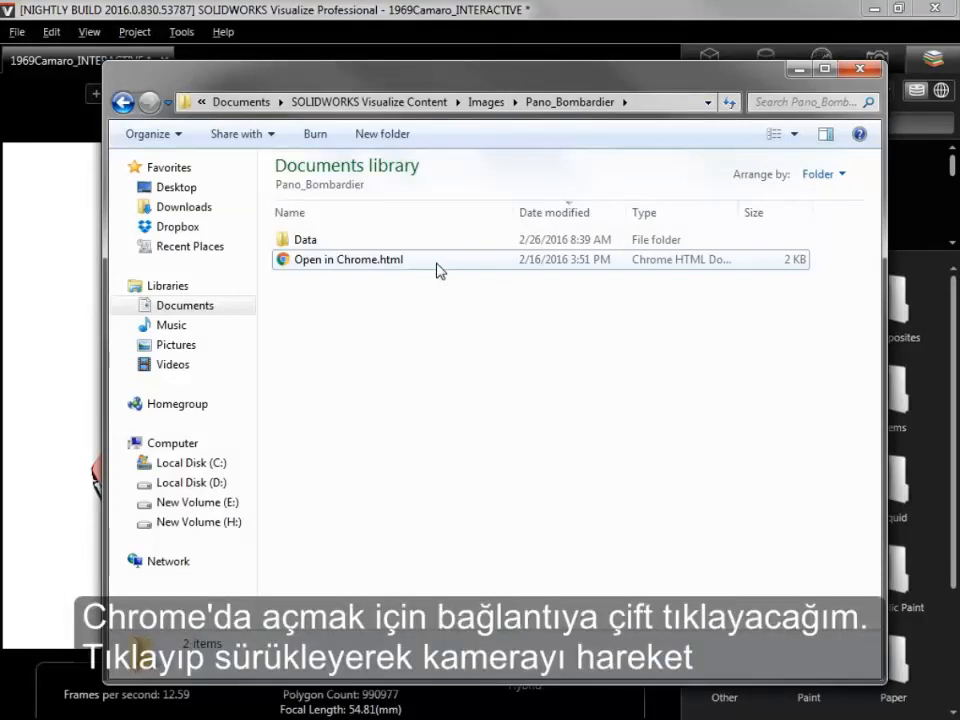
double_click(437, 268)
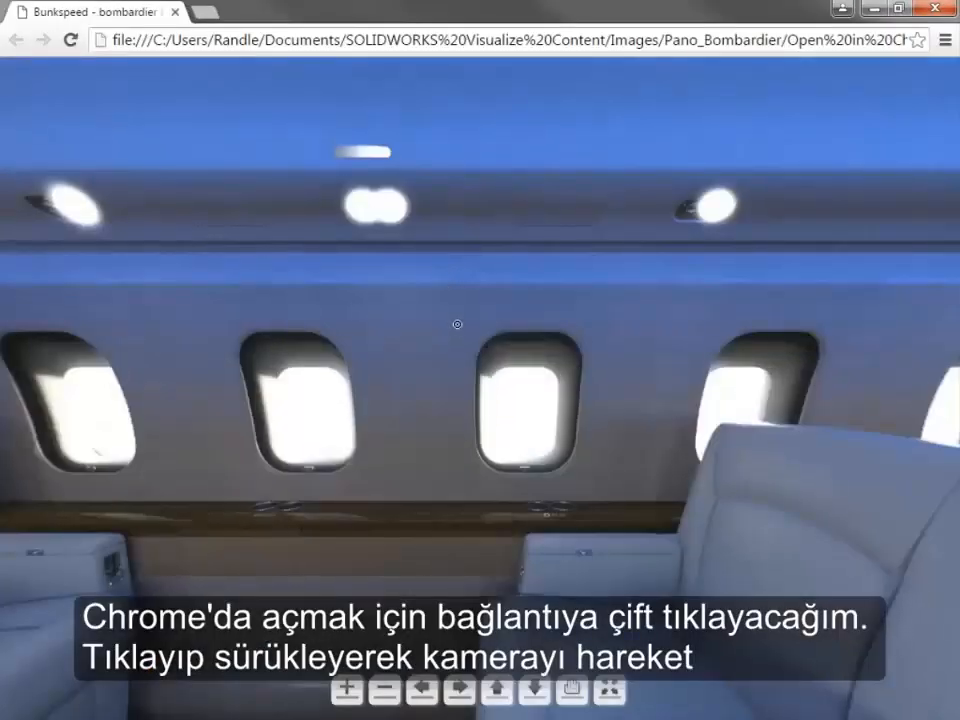
left_click_drag(456, 321, 508, 287)
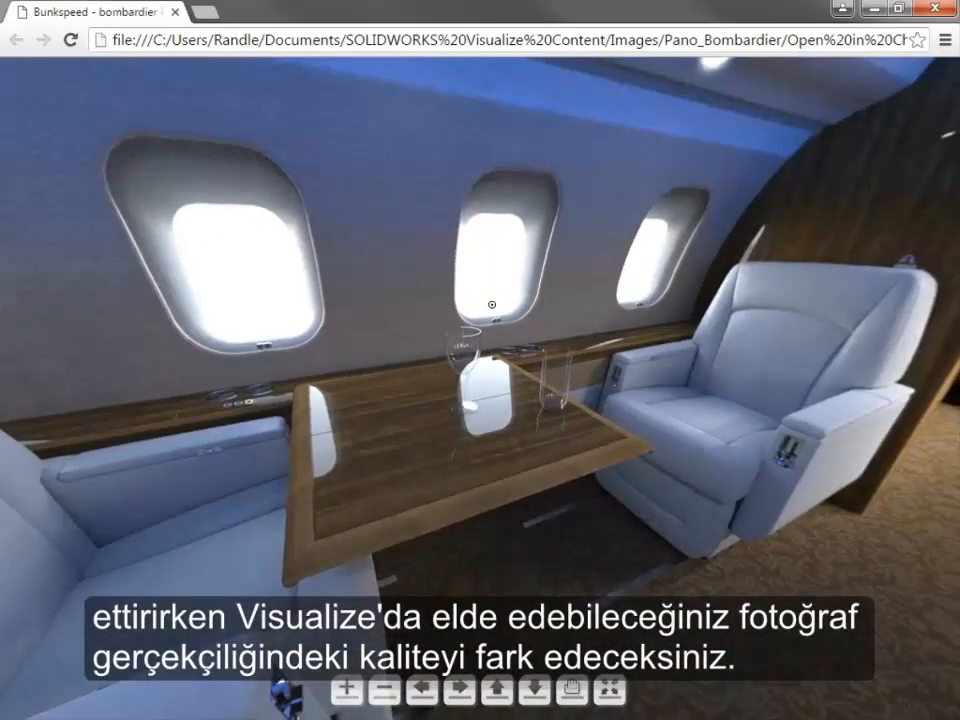
mouse_move(418, 256)
left_mouse_down()
mouse_move(374, 253)
mouse_move(413, 263)
left_mouse_up()
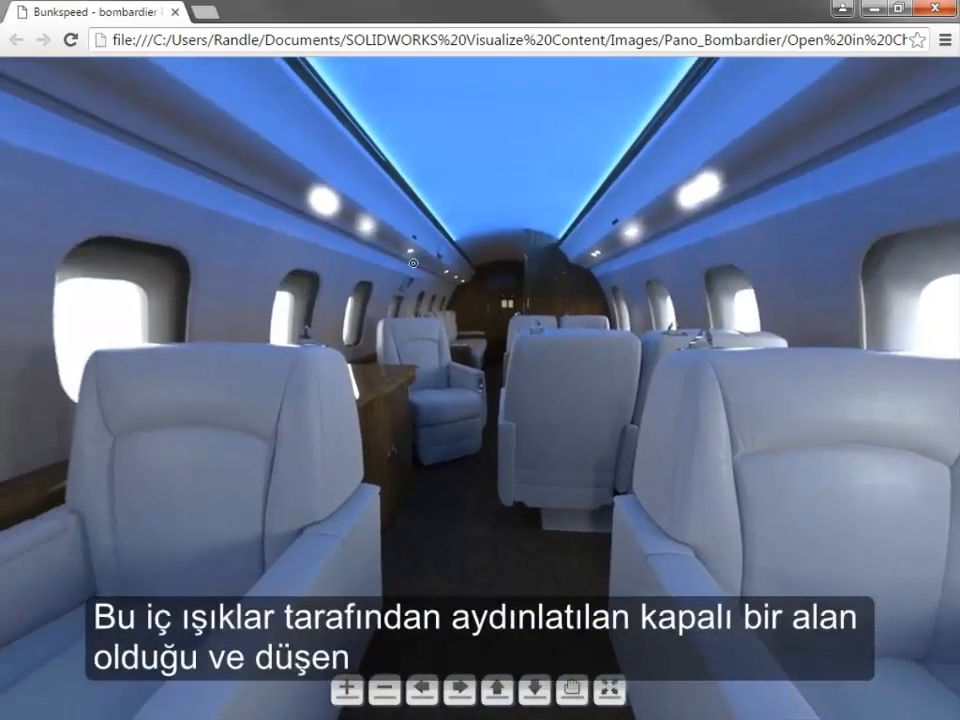